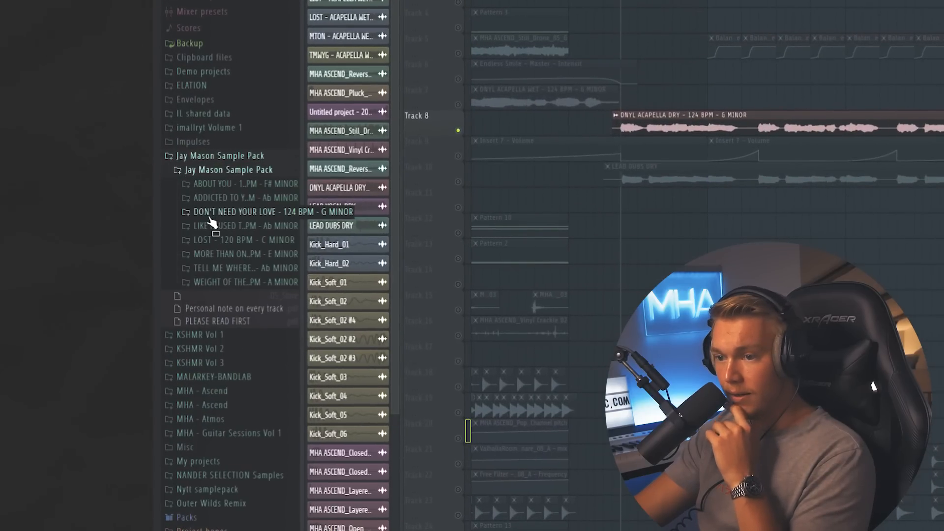
# Step: Expand the DON'T NEED YOUR LOVE - 124 BPM - G MINOR folder and its STEMS subfolder in the sample pack
pyautogui.click(223, 212)
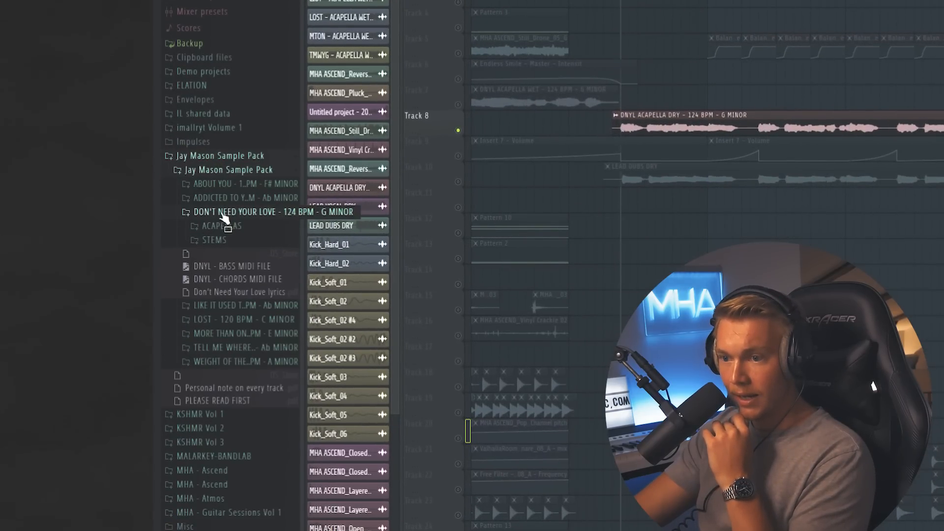
pyautogui.click(212, 240)
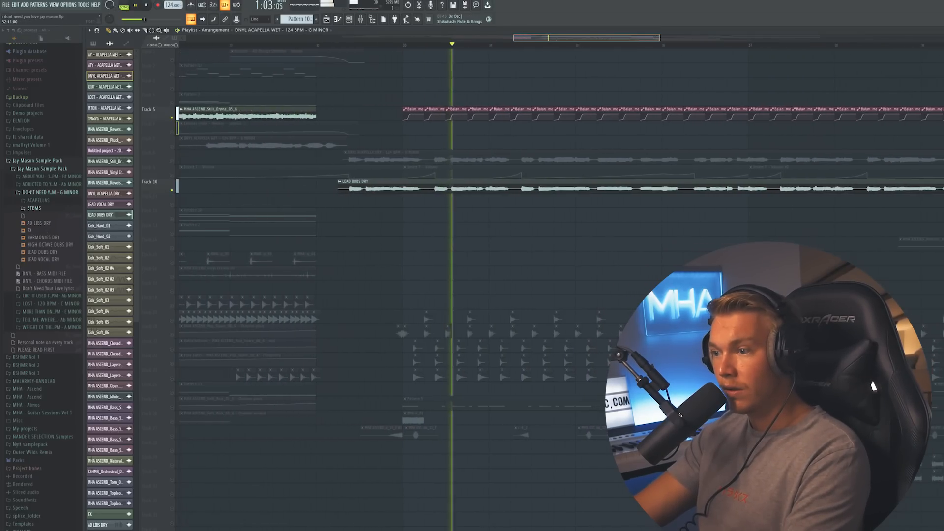
# Step: Unmute the dry acapella on Track 8 and play it together with the LEAD DUBS DRY vocal
pyautogui.press('space')
pyautogui.click(172, 161)
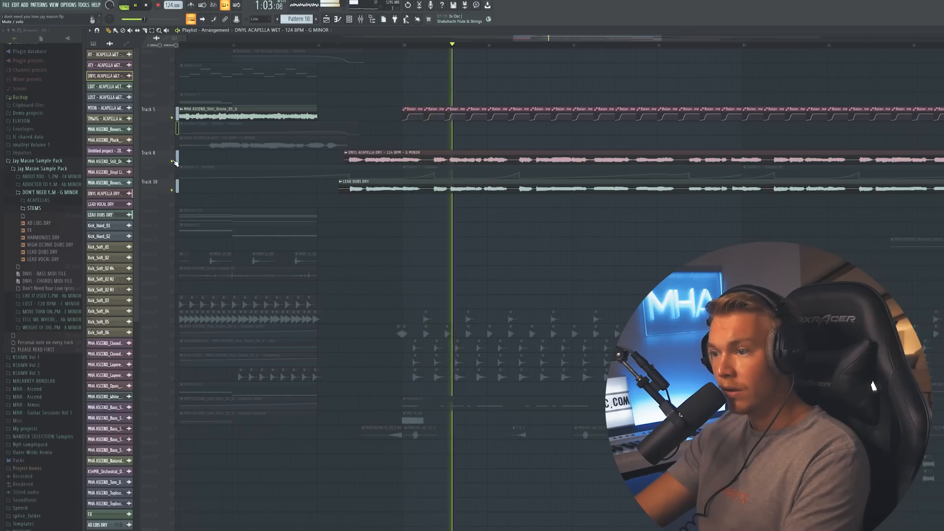
pyautogui.press('space')
# Step: Open the LEAD DUBS DRY clip's channel settings and inspect the Pitch Shifter effect on its mixer track
pyautogui.doubleClick(355, 182)
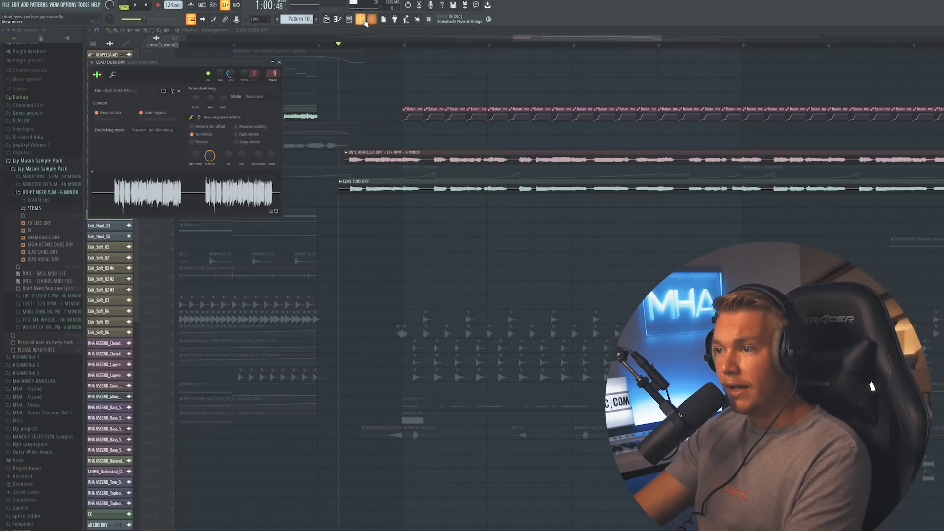
pyautogui.click(362, 19)
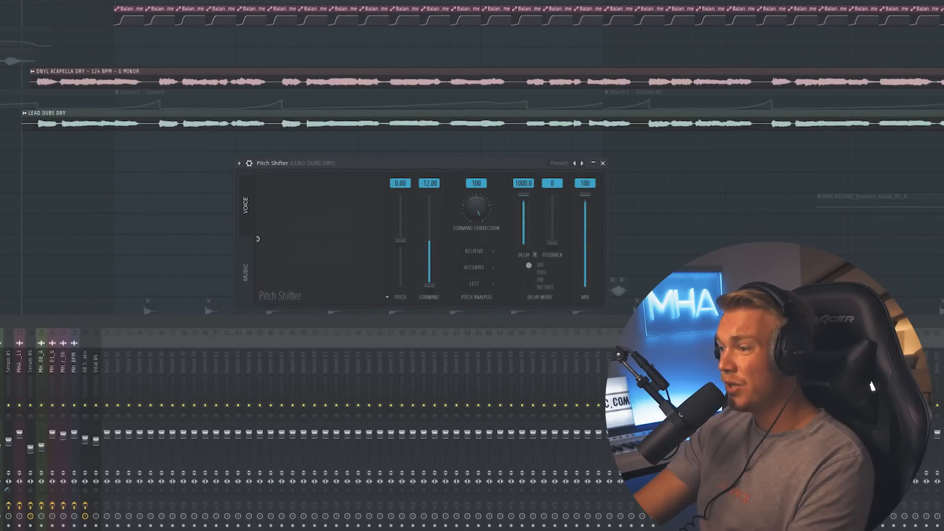
pyautogui.moveTo(392, 165); pyautogui.dragTo(350, 167)
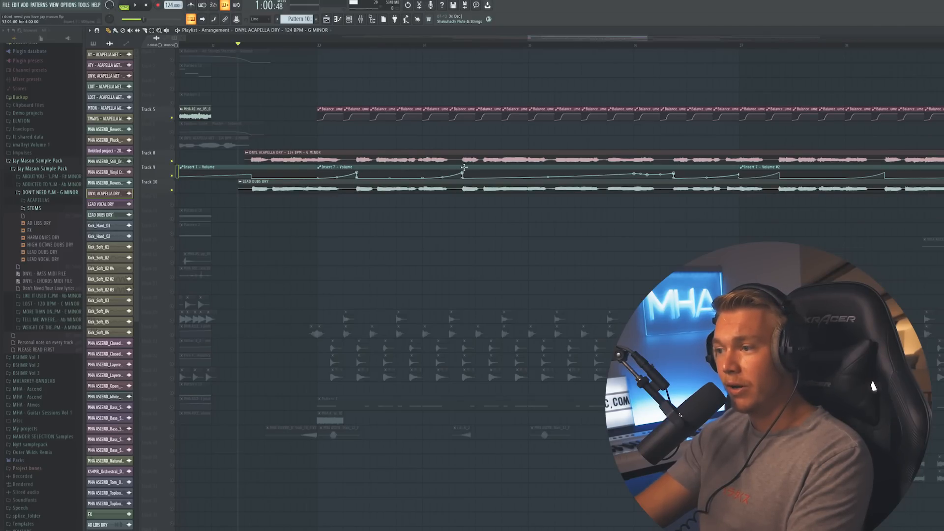
# Step: Check the mixer track behind the Insert 7 volume automation, hide the mixer, and play the vocals
pyautogui.click(360, 19)
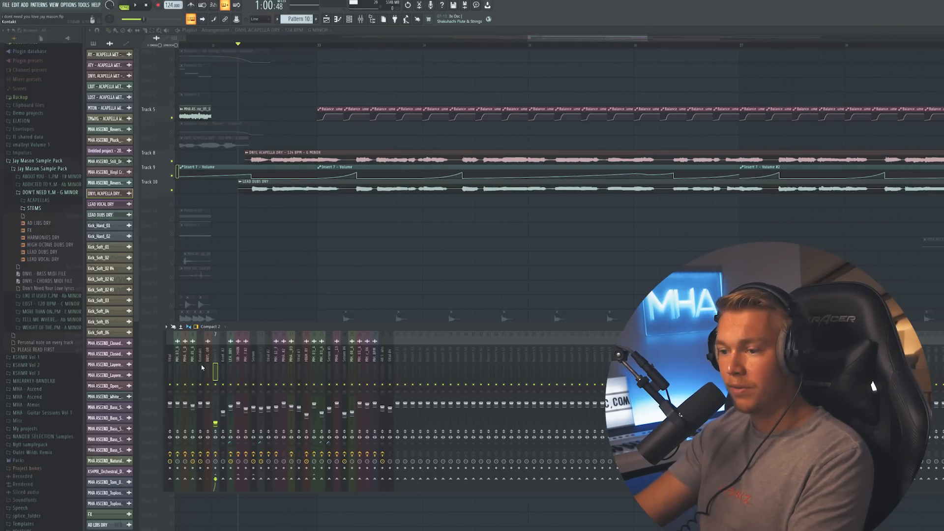
pyautogui.press('F9')
pyautogui.press('space')
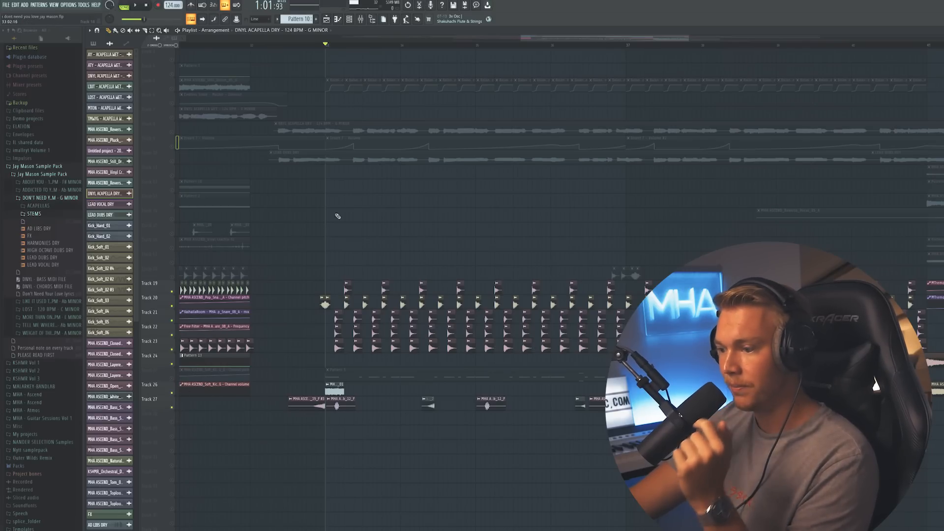
# Step: Play the drum tracks and open the Kick_Soft_02 sample at the start of the drum section
pyautogui.press('space')
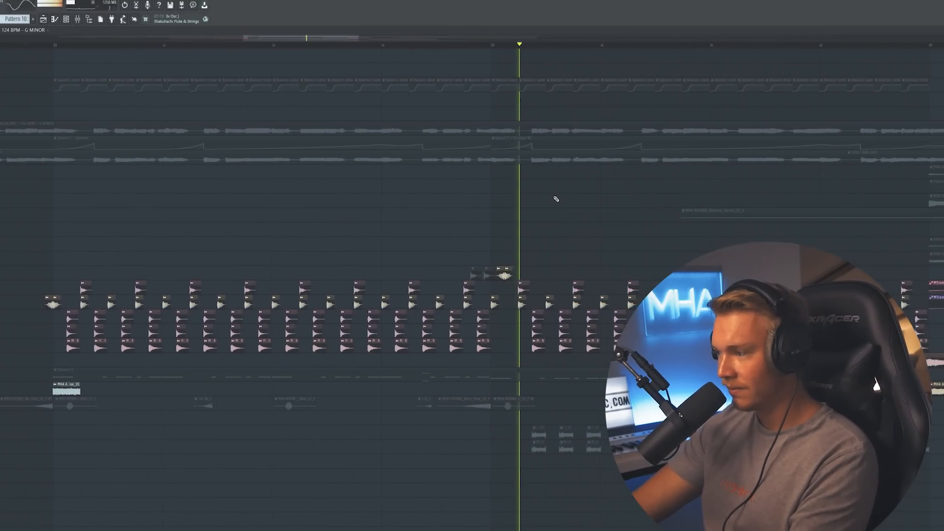
pyautogui.press('space')
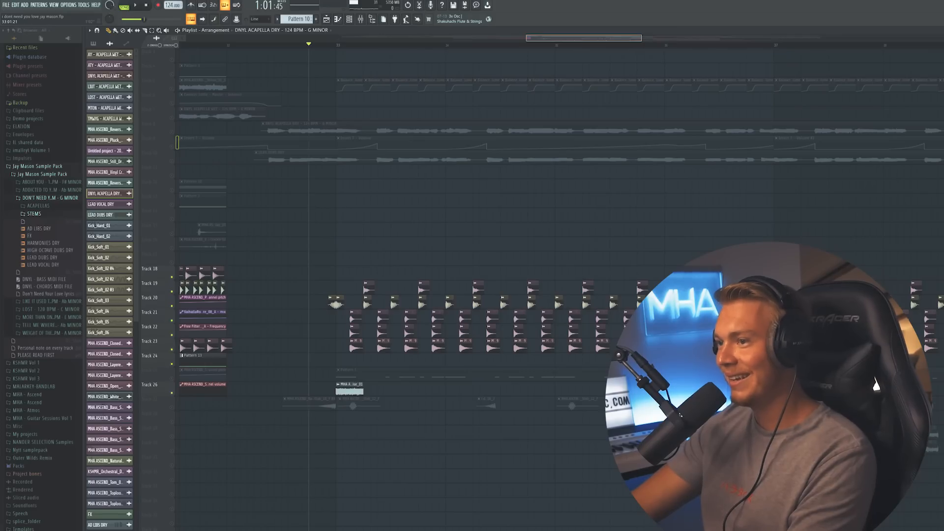
pyautogui.moveTo(549, 38); pyautogui.dragTo(550, 74)
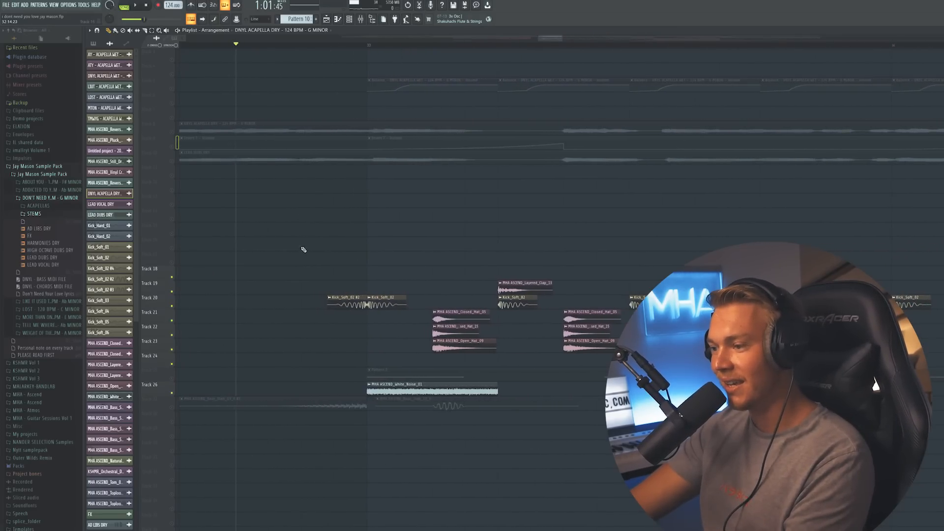
pyautogui.doubleClick(372, 301)
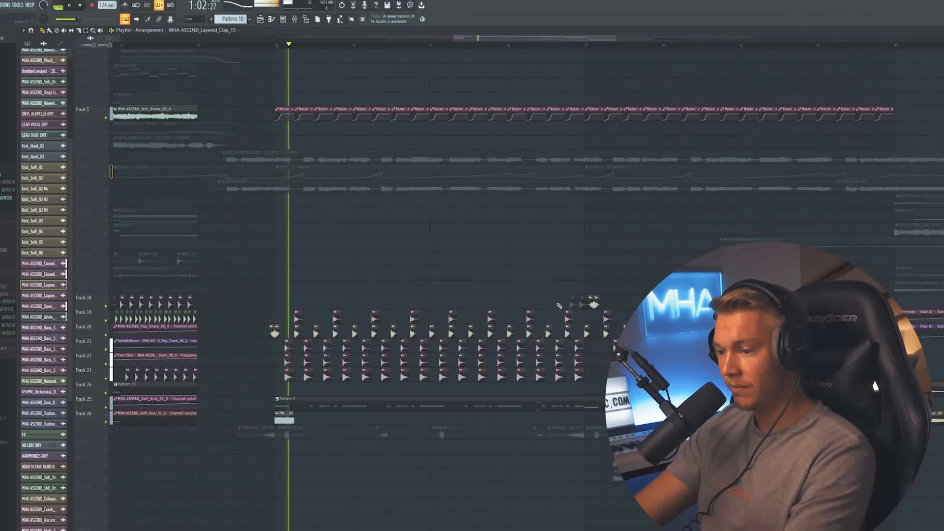
# Step: Examine the notes of the Serum #3 and Serum channels in Pattern 5
pyautogui.scroll(-3, 522, 260)
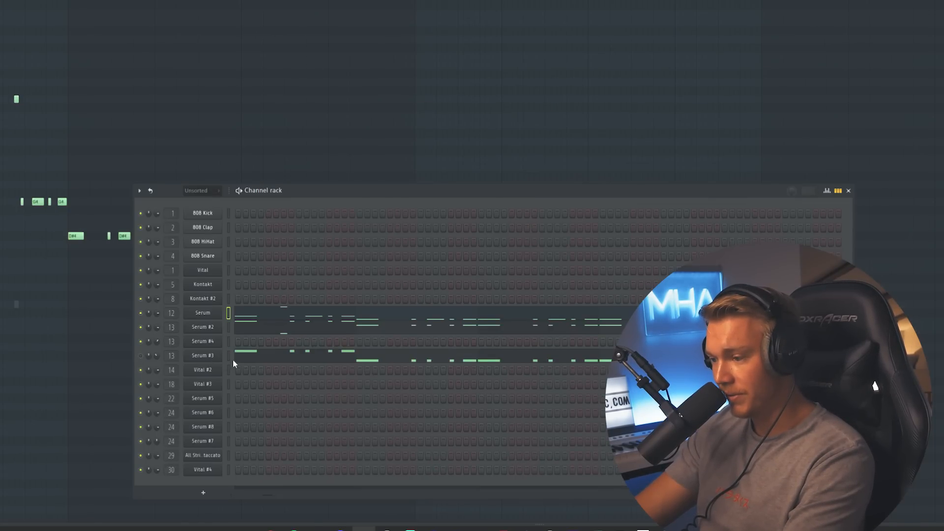
pyautogui.click(478, 415)
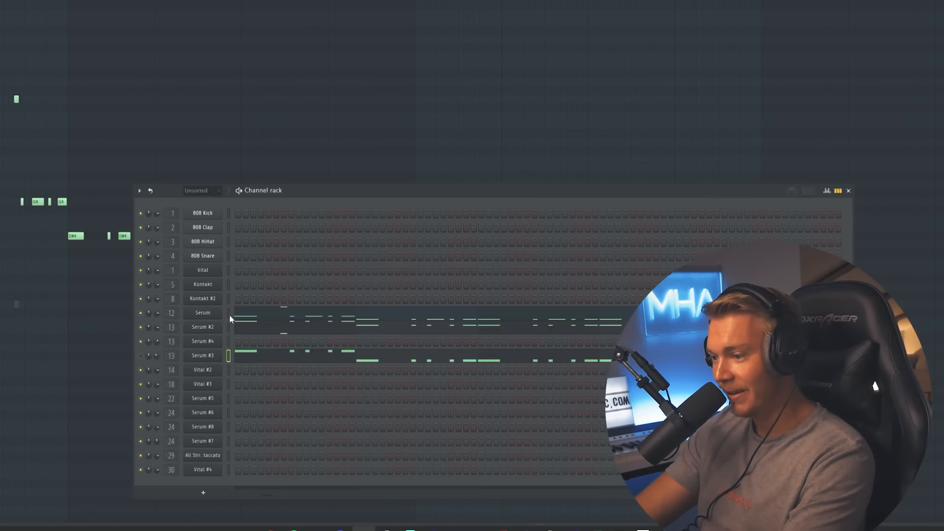
pyautogui.click(229, 315)
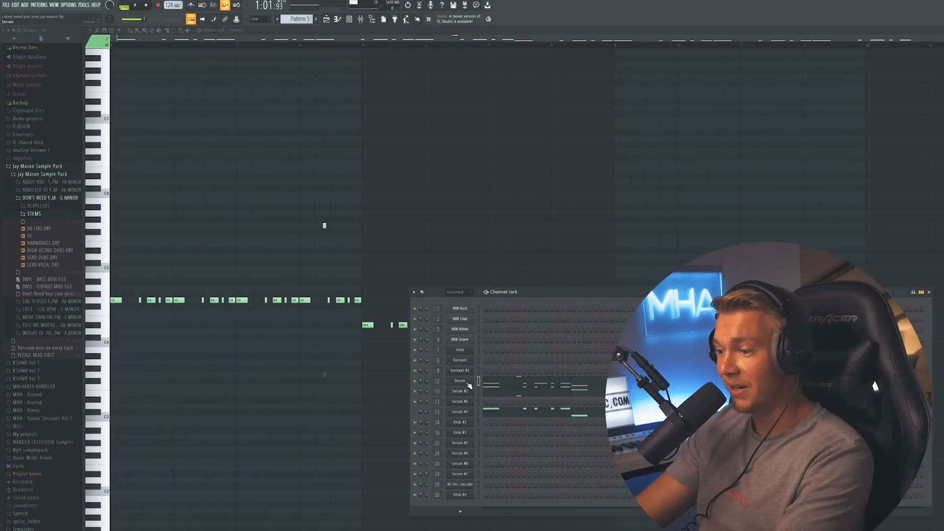
# Step: Open the Serum bass instruments, audition their sounds, and view the MHA Serum Vol 2 preset list
pyautogui.click(466, 383)
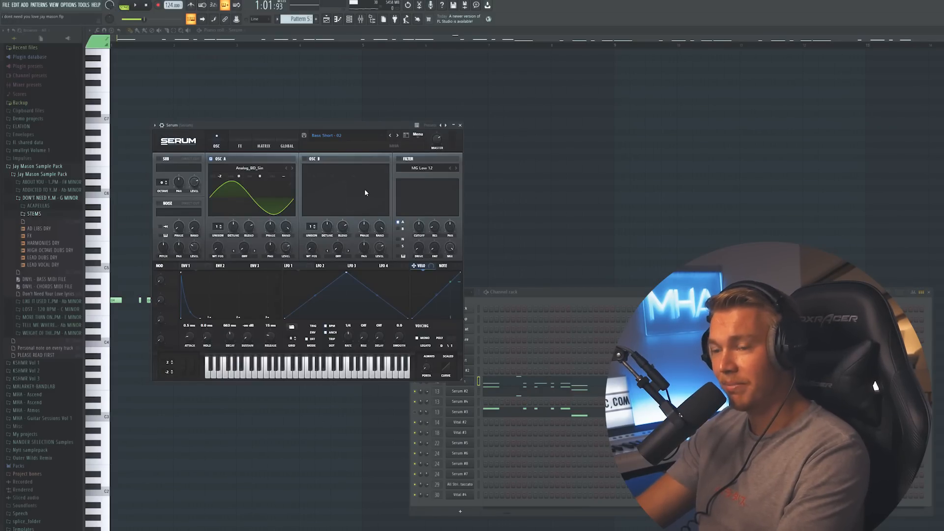
pyautogui.press('c')
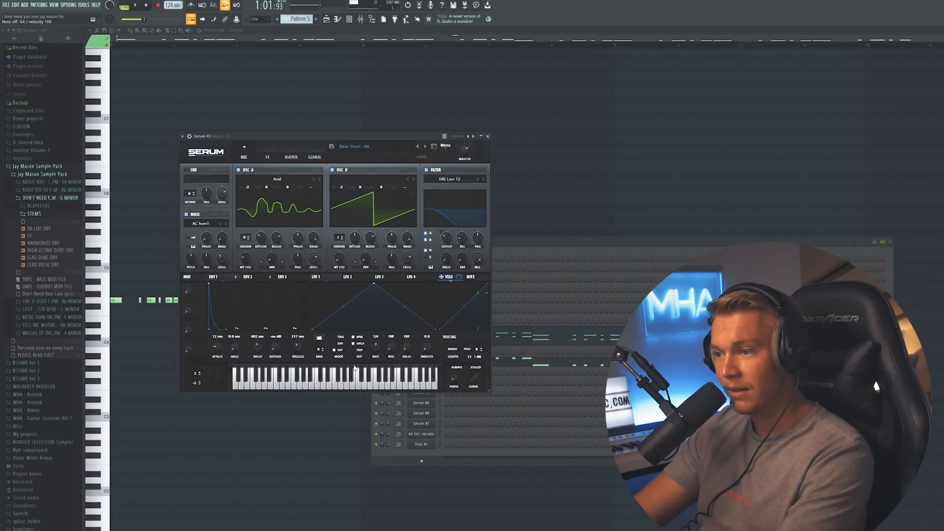
pyautogui.click(406, 145)
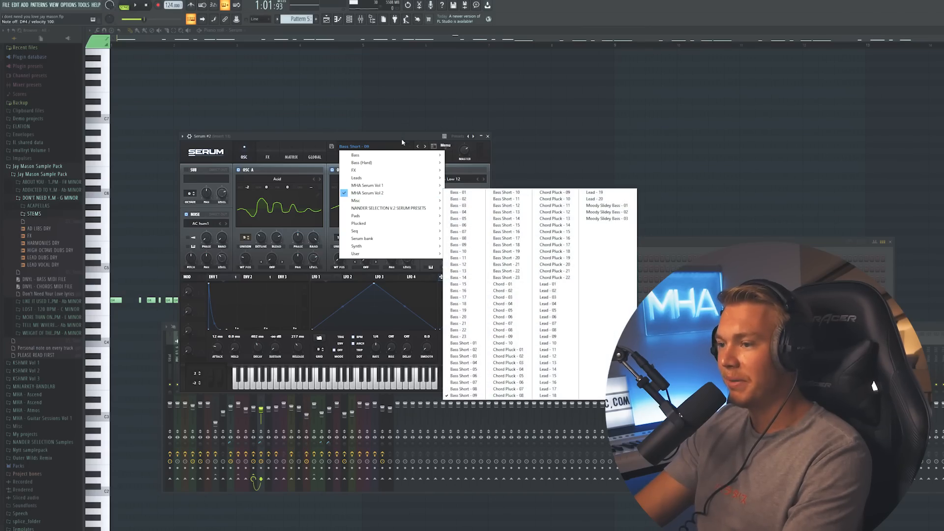
pyautogui.click(439, 138)
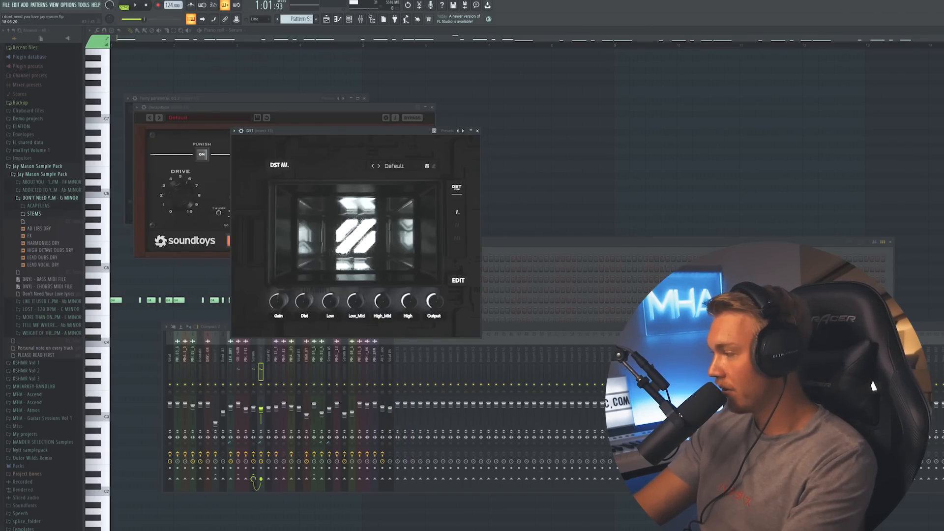
# Step: Review the effects on the bass mixer track, including DST, Parametric EQ 2 and Ozone 9 Imager, while auditioning notes
pyautogui.press('F9')
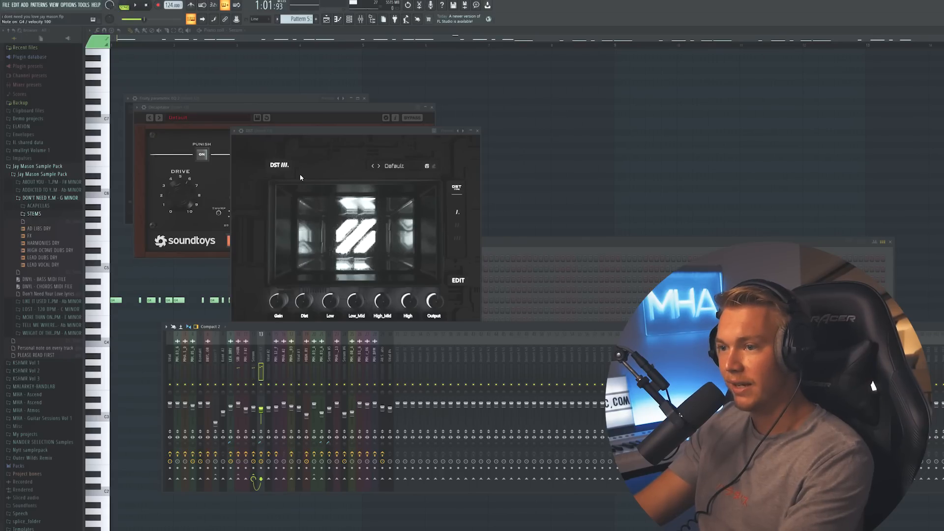
pyautogui.click(477, 131)
pyautogui.click(432, 107)
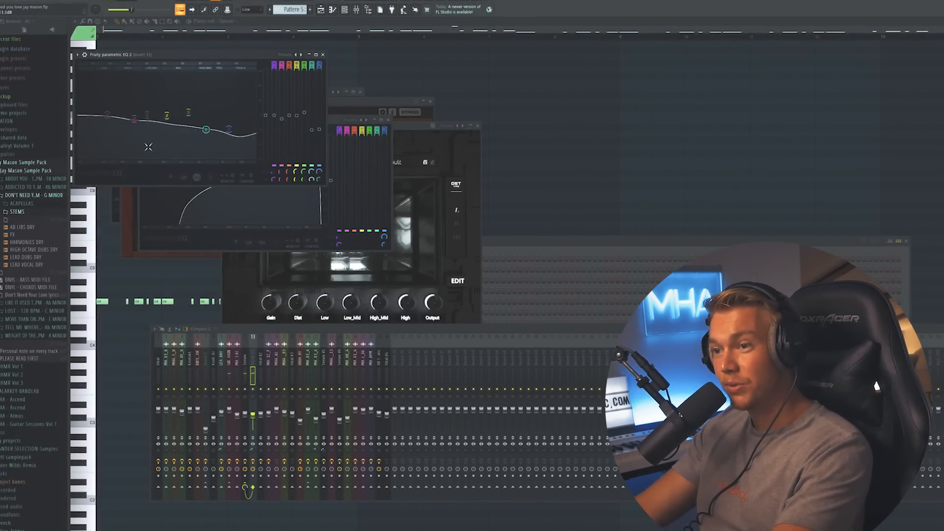
pyautogui.press('b')
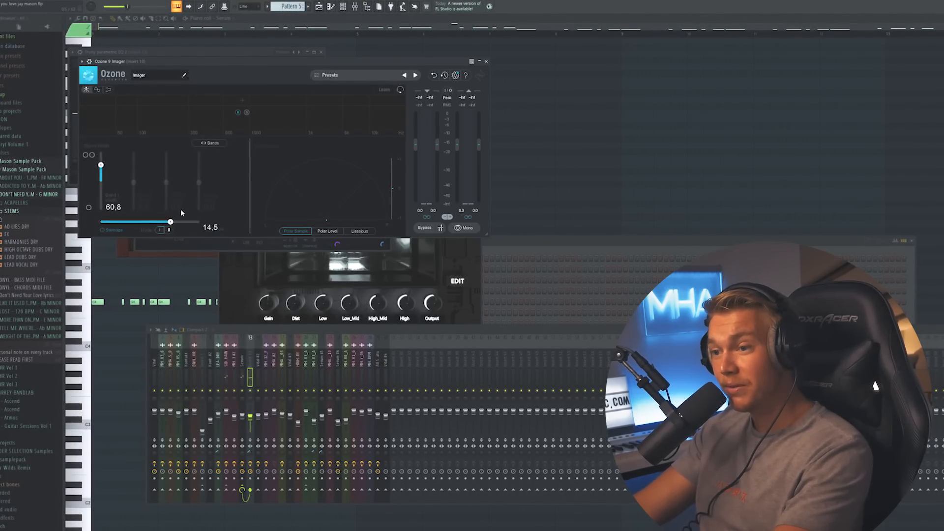
pyautogui.press('b')
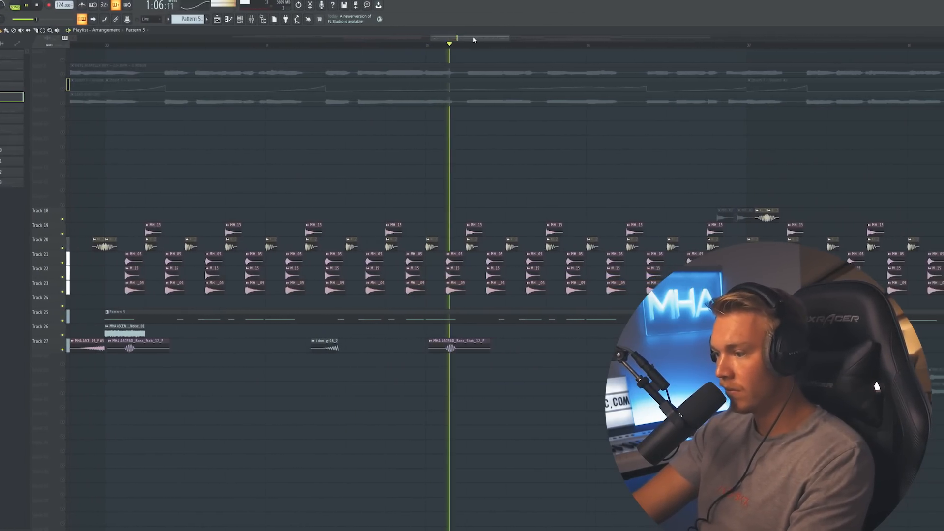
# Step: Open the sample settings of the bass stab clips on Track 27 at the start of the drum section
pyautogui.moveTo(487, 40); pyautogui.dragTo(436, 40)
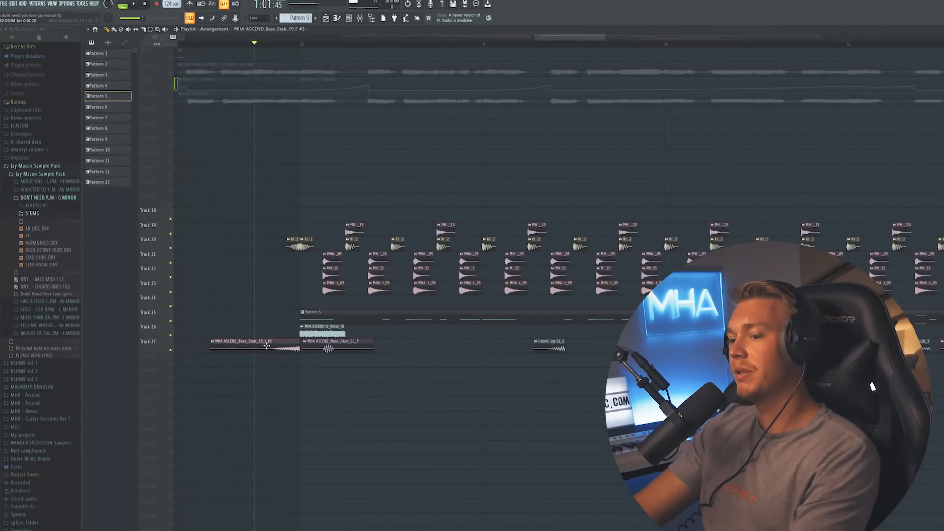
pyautogui.doubleClick(266, 345)
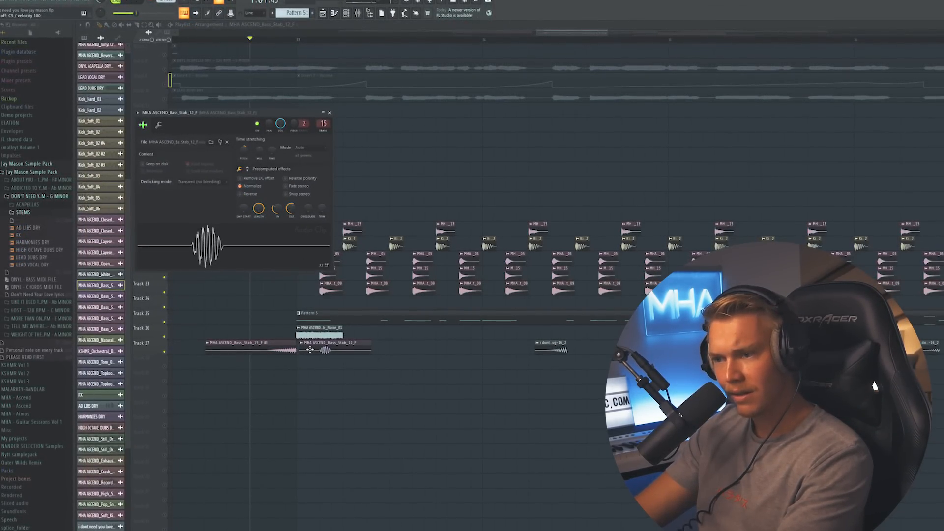
# Step: Place a unique copy of the MHA ASCEND_Bass_Stab_12_F sample on an empty track and adjust its fade-in
pyautogui.click(298, 373)
pyautogui.click(320, 426)
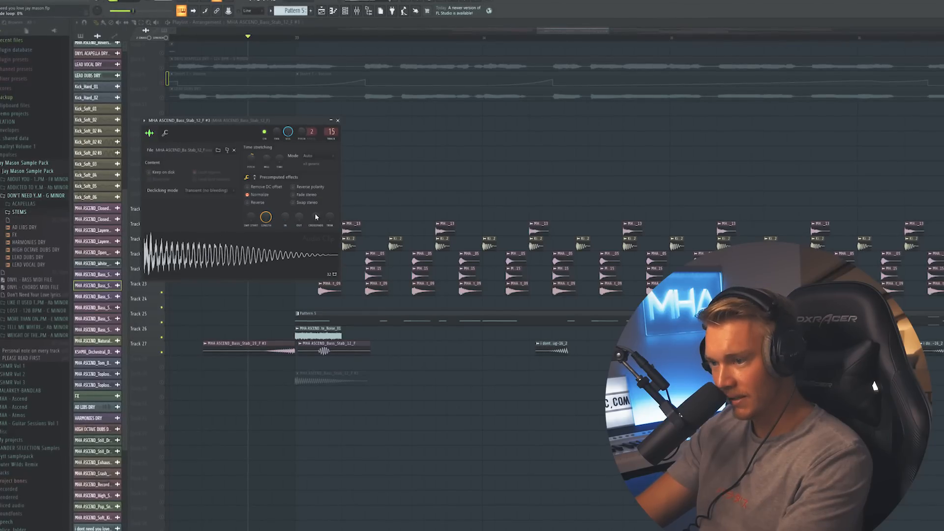
pyautogui.moveTo(284, 216); pyautogui.dragTo(298, 185)
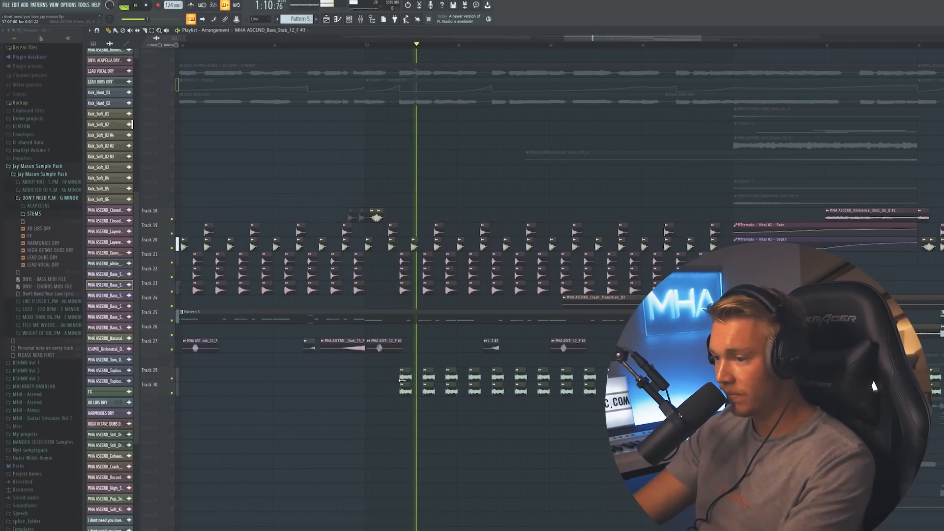
# Step: Open the sample settings of the chopped still drone clips on Tracks 29 and 30 and check their mixer routing
pyautogui.doubleClick(405, 392)
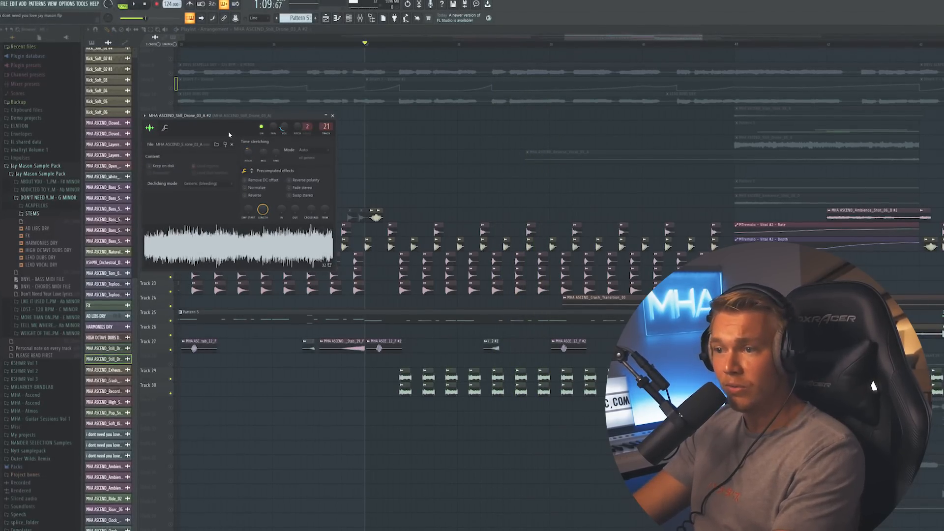
pyautogui.doubleClick(404, 388)
pyautogui.doubleClick(405, 397)
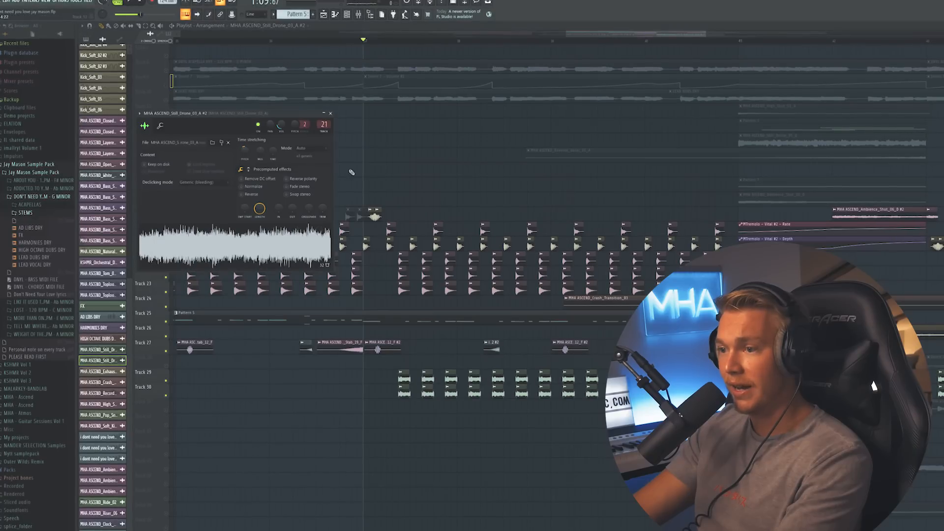
pyautogui.click(359, 18)
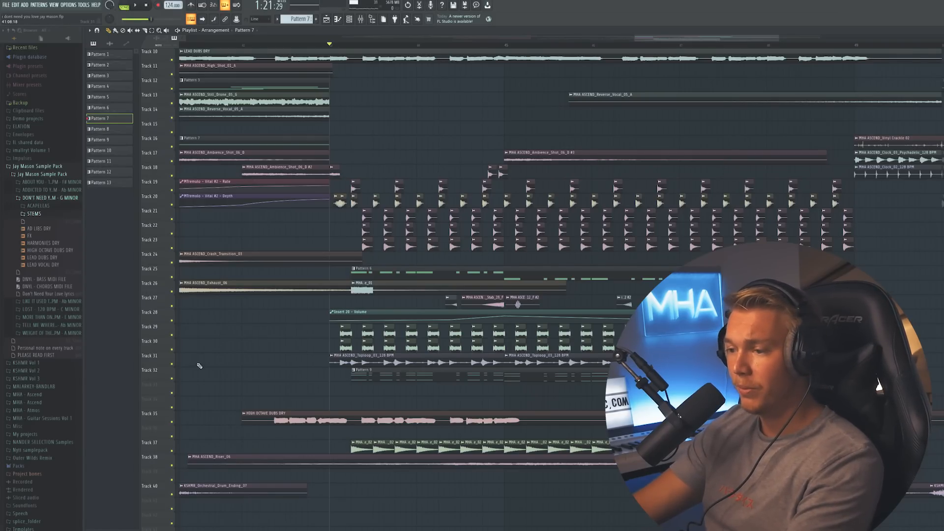
# Step: Solo the chopped drones on Tracks 29 and 30, play them with the drums, and re-enable all playlist tracks
pyautogui.rightClick(172, 350)
pyautogui.click(172, 335)
pyautogui.press('space')
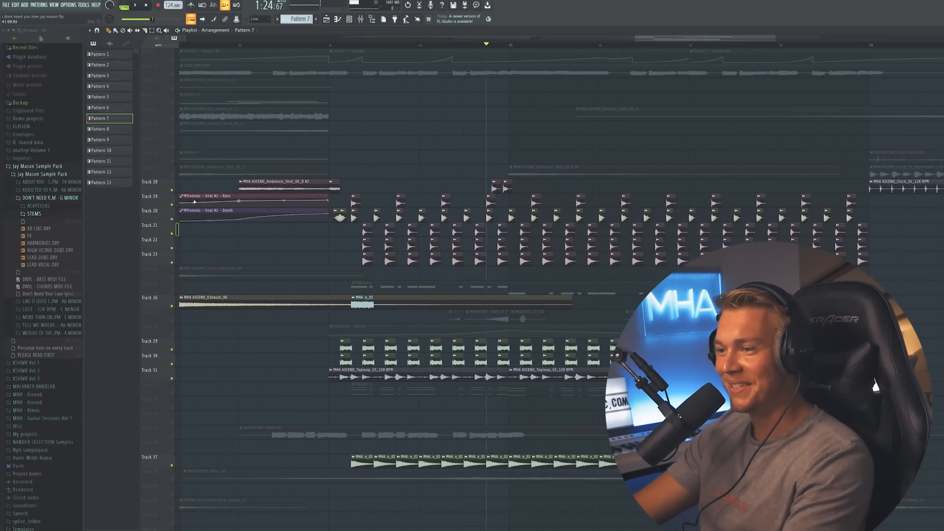
pyautogui.rightClick(172, 191)
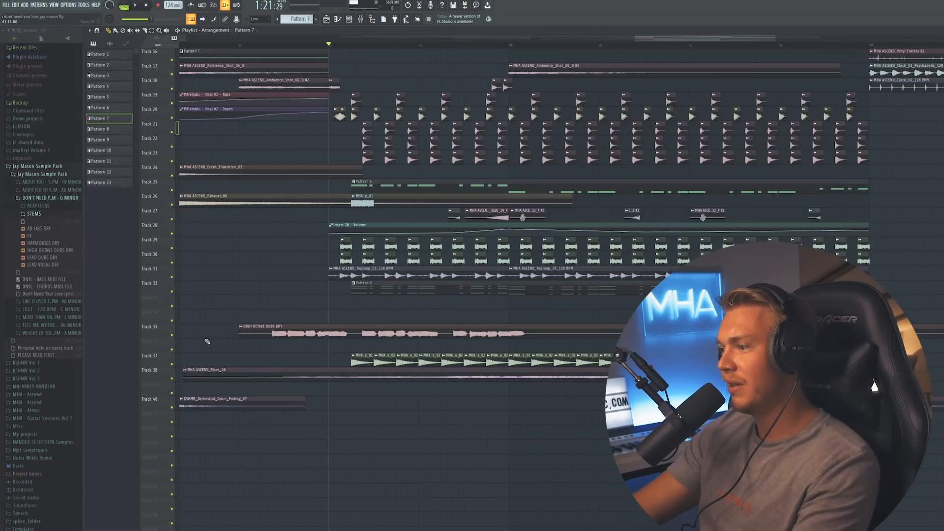
# Step: Solo the pattern clip on Track 32 and open the channel settings of the HIGH OCTAVE DUBS DRY vocal
pyautogui.scroll(5, 207, 340)
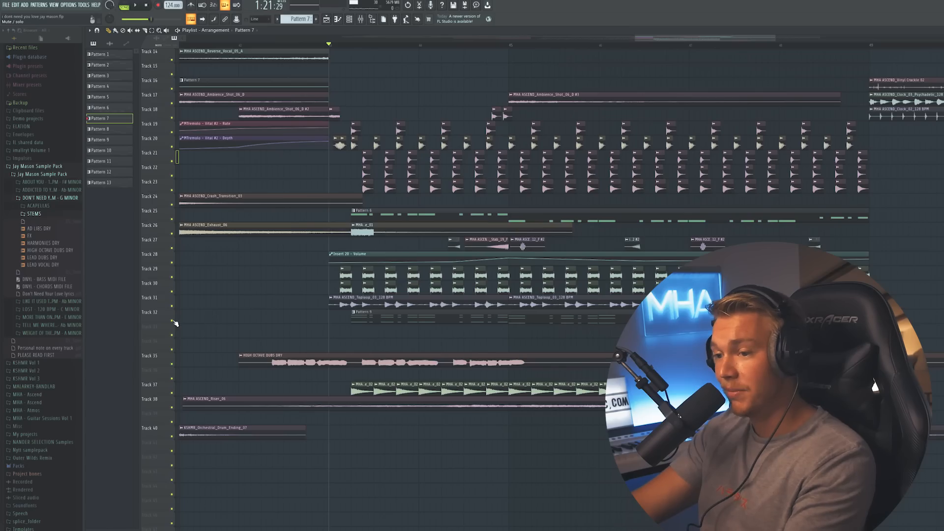
pyautogui.rightClick(173, 321)
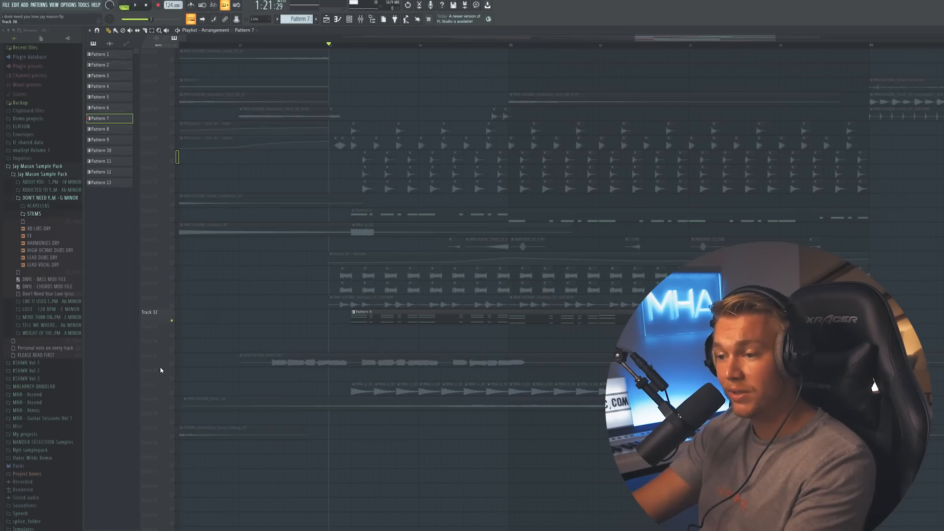
pyautogui.doubleClick(290, 362)
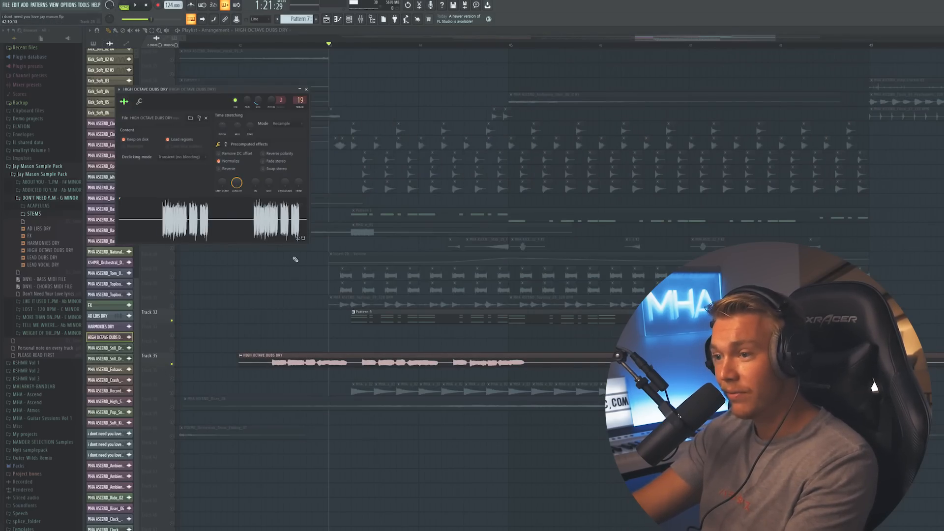
# Step: Open the Pitch Shifter and Fruity WaveShaper effects on the HIGH OCTAVE DUBS DRY mixer insert and check its routing
pyautogui.click(361, 19)
pyautogui.click(938, 352)
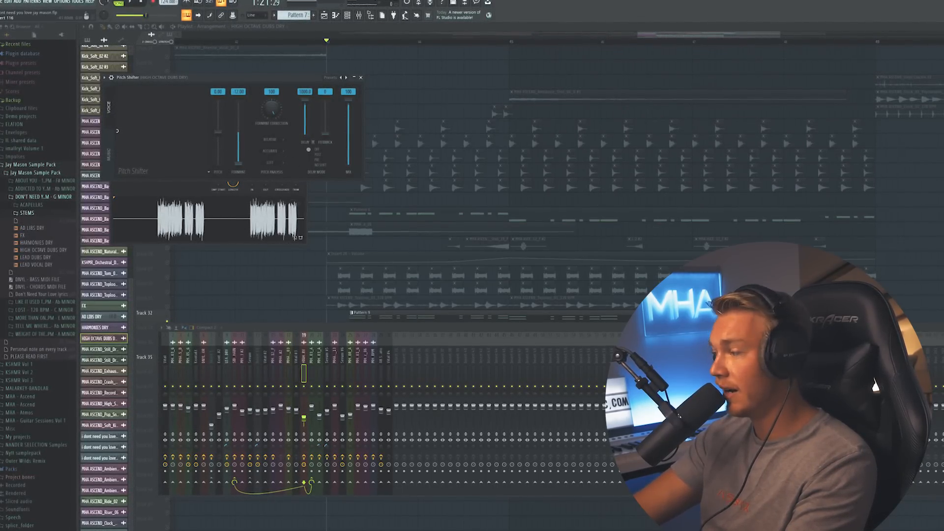
pyautogui.click(937, 362)
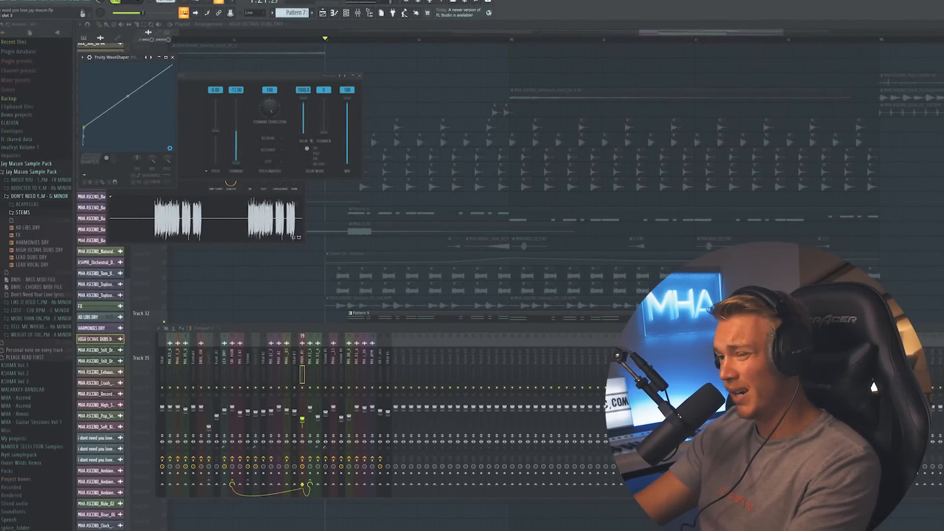
pyautogui.click(938, 373)
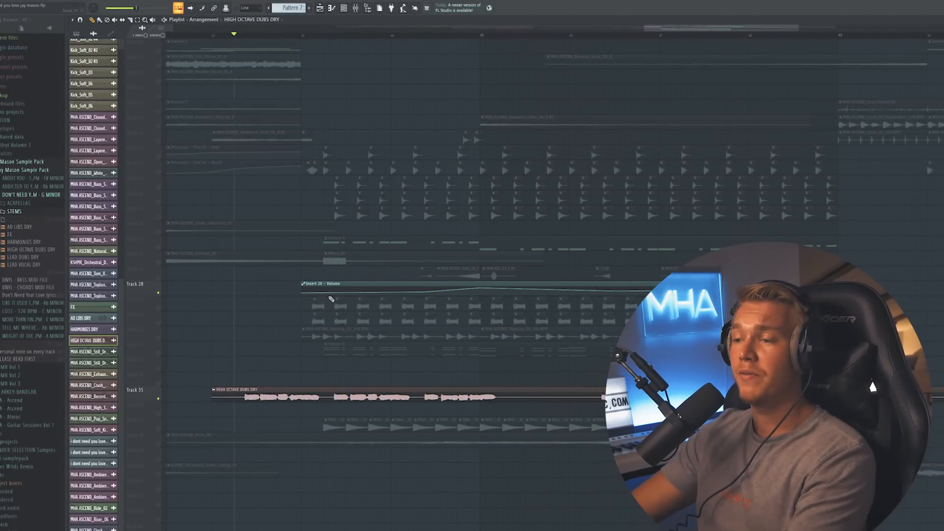
pyautogui.press('F9')
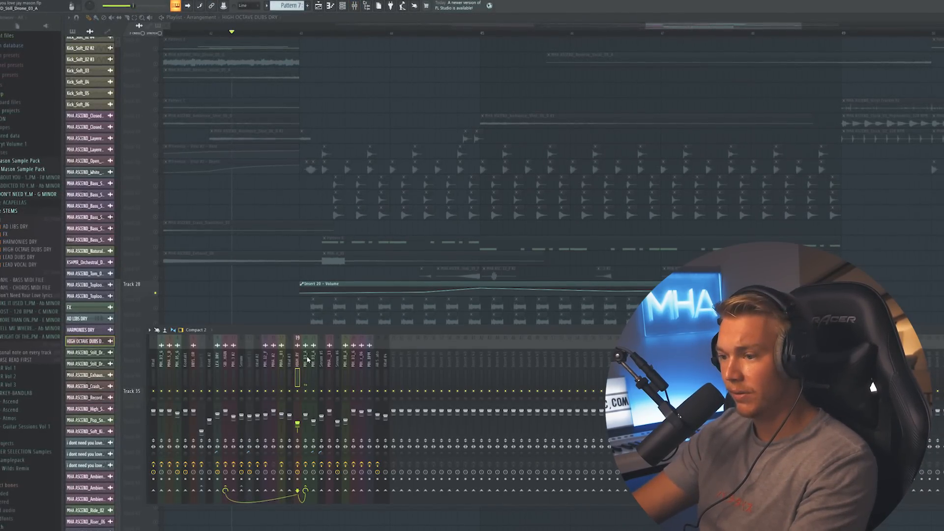
pyautogui.press('F9')
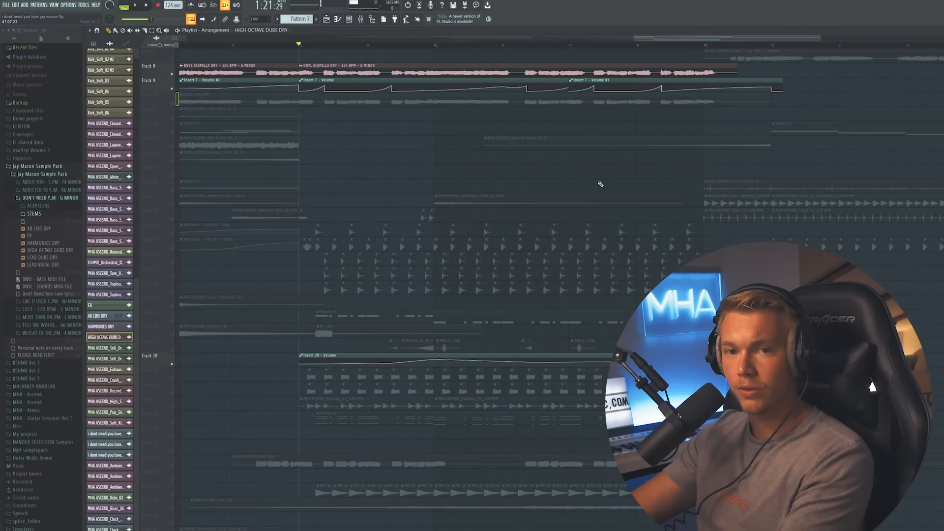
# Step: Play the main acapella alone and with the full arrangement, then re-enable the vocal doubles on Tracks 10 and 35
pyautogui.scroll(1, 401, 211)
pyautogui.press('space')
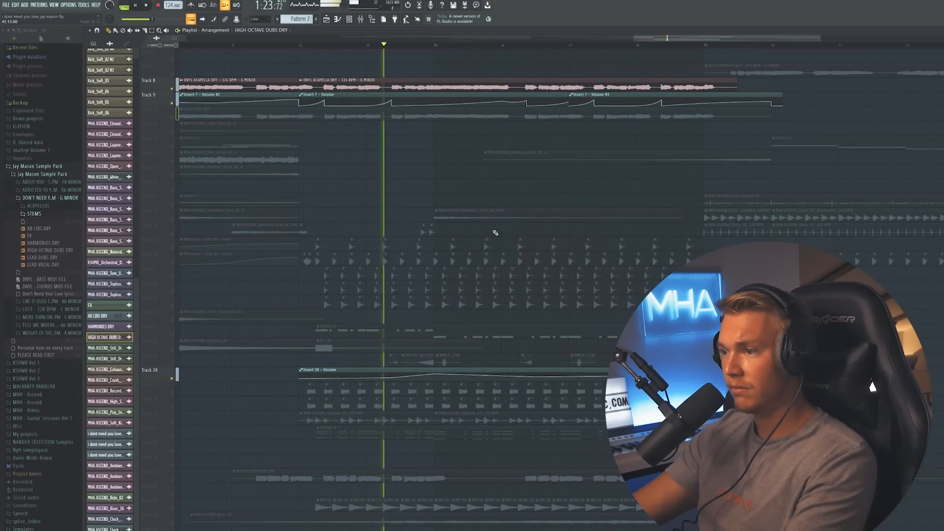
pyautogui.press('space')
pyautogui.click(172, 118)
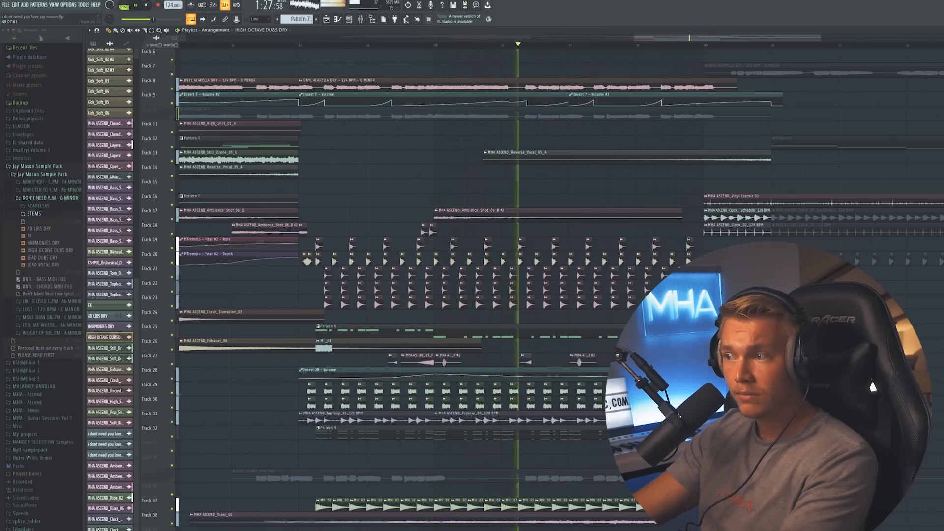
pyautogui.click(172, 118)
pyautogui.click(172, 479)
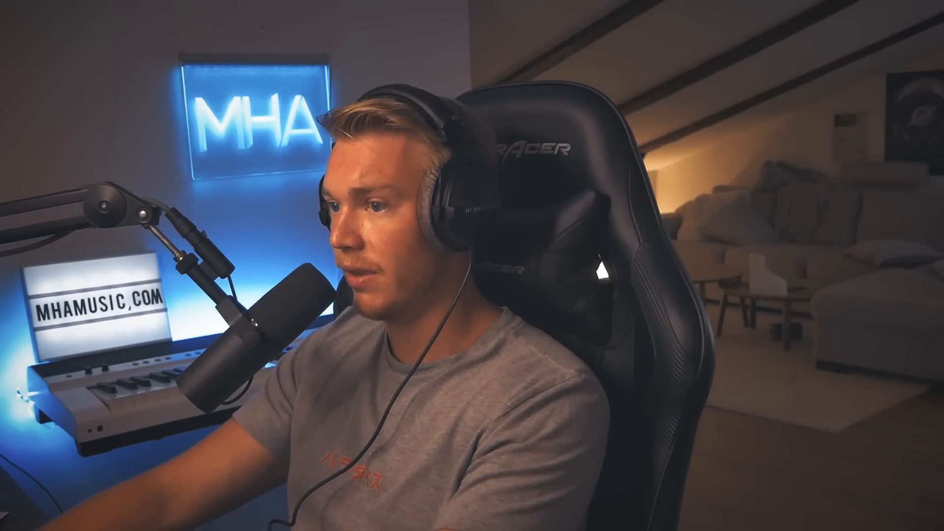
# Step: Solo Track 32 in the playlist to single out its pattern clip
pyautogui.scroll(-3, 221, 216)
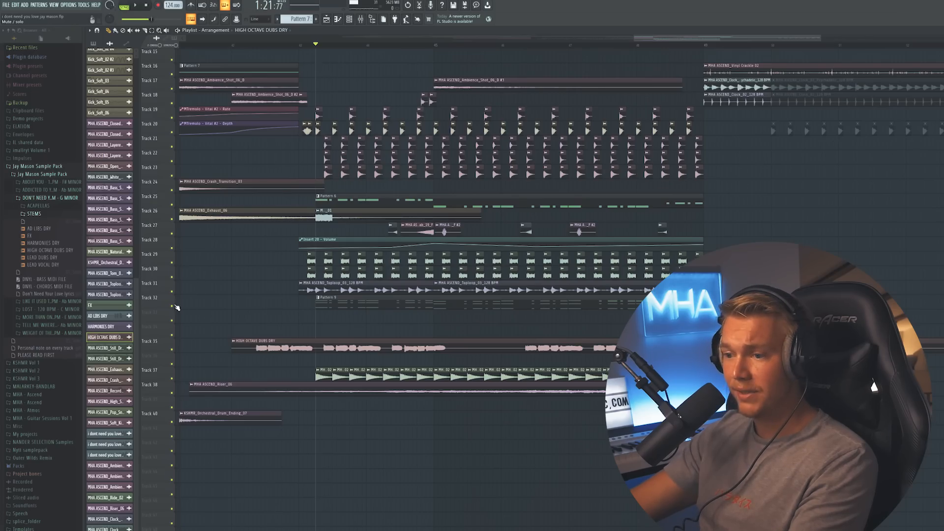
pyautogui.keyDown('ctrl'); pyautogui.click(174, 305); pyautogui.keyUp('ctrl')
pyautogui.scroll(3, 200, 153)
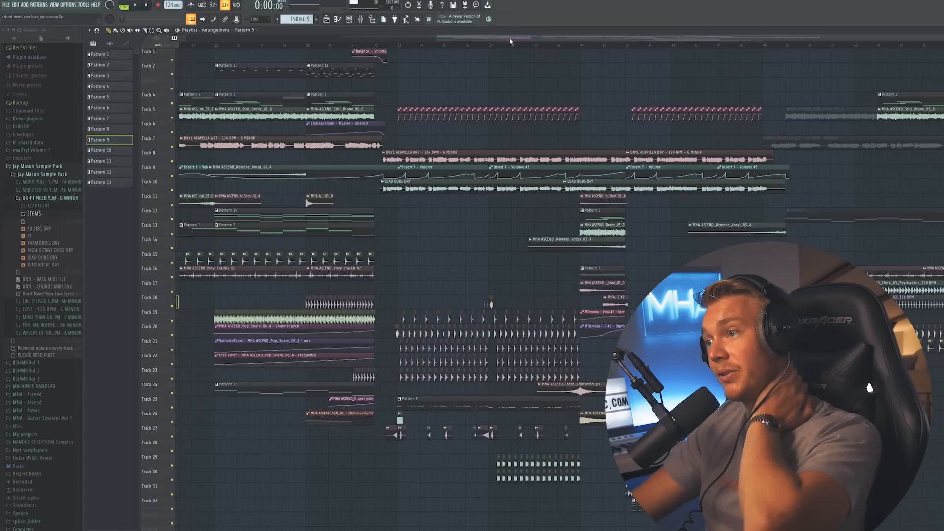
pyautogui.scroll(-3, 509, 41)
pyautogui.scroll(4, 609, 47)
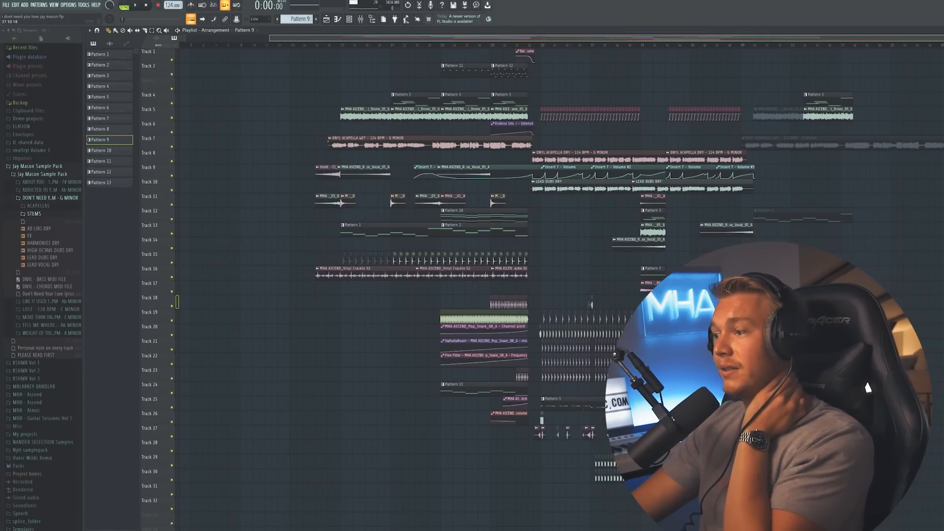
pyautogui.scroll(-3, 612, 163)
pyautogui.scroll(3, 612, 163)
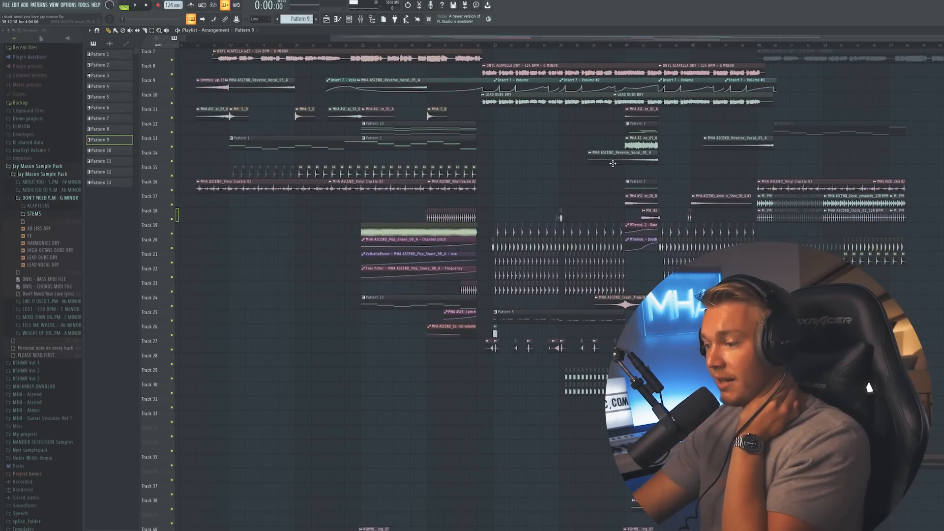
pyautogui.scroll(-1, 593, 41)
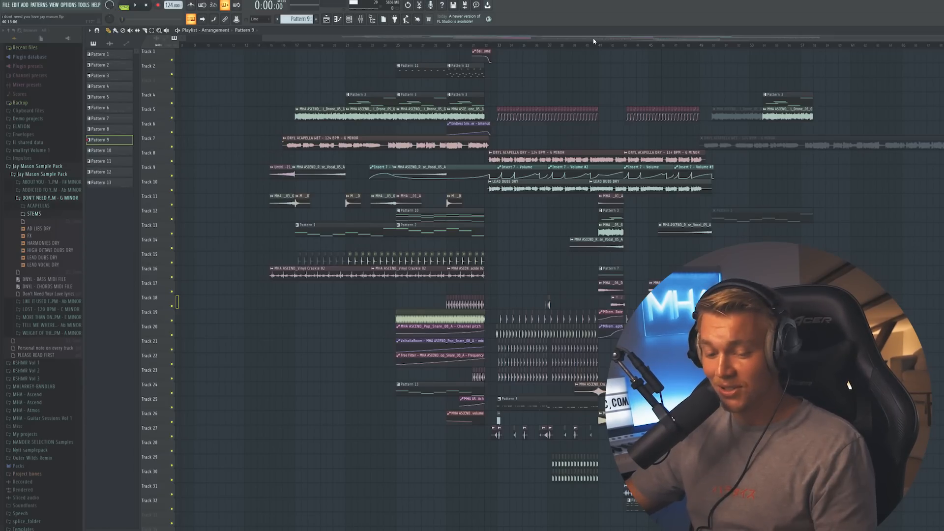